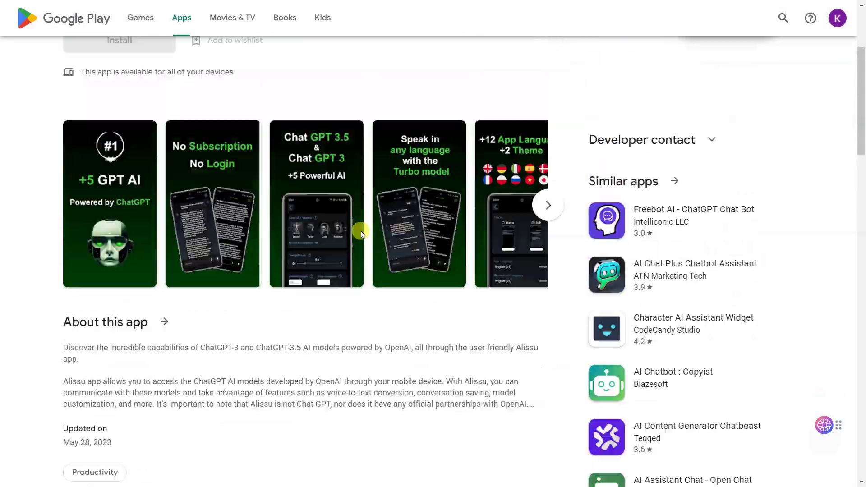
Page through the first app's full-size screenshot gallery, then close the viewer.
click(137, 213)
click(834, 262)
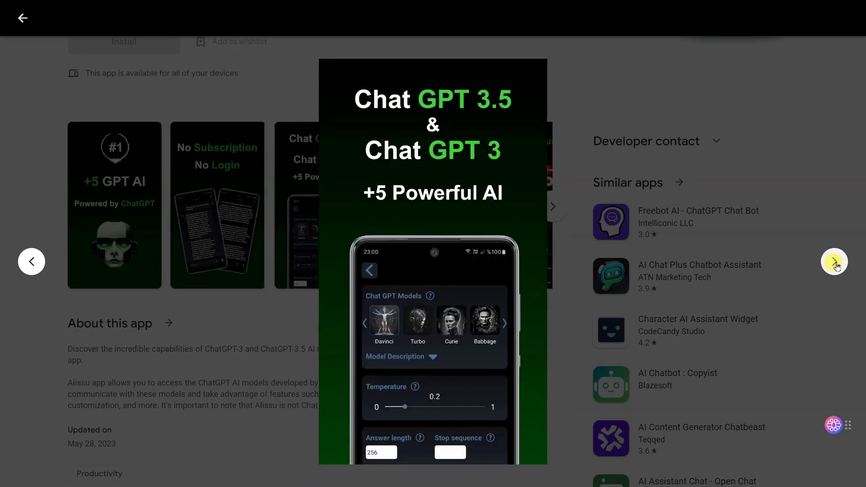
click(834, 262)
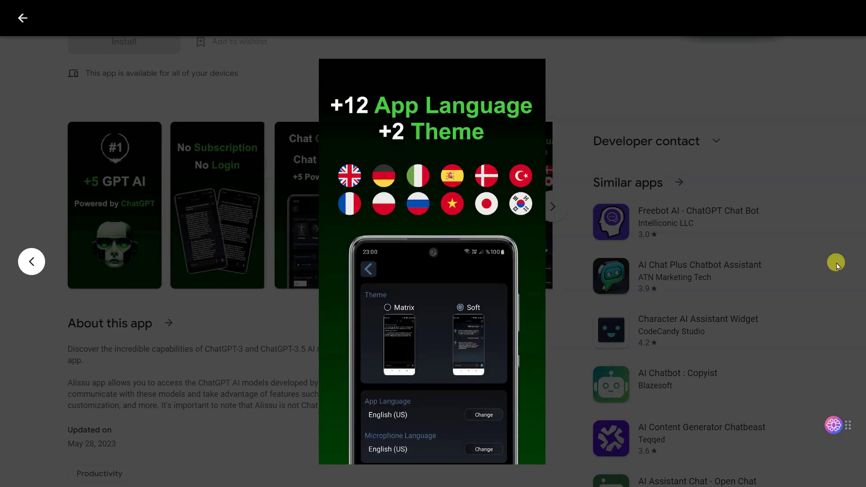
click(834, 262)
click(22, 18)
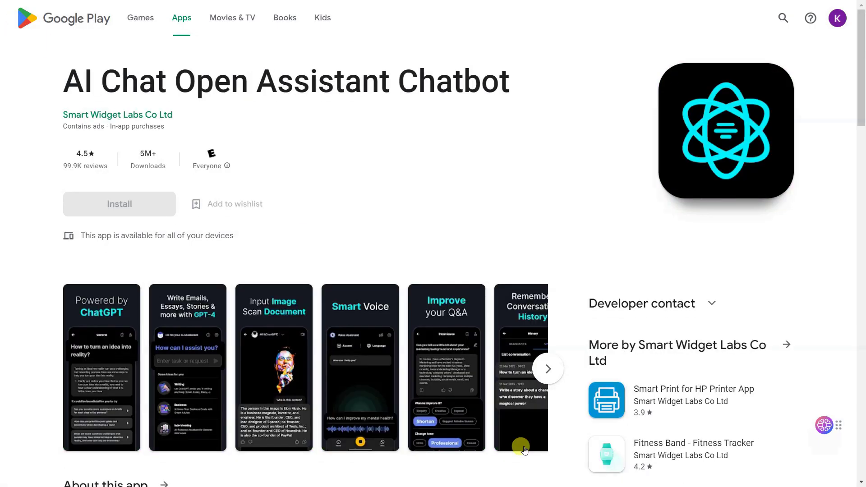
Page through the AI Chat Open Assistant Chatbot screenshots at full size.
double_click(82, 82)
click(102, 368)
click(834, 261)
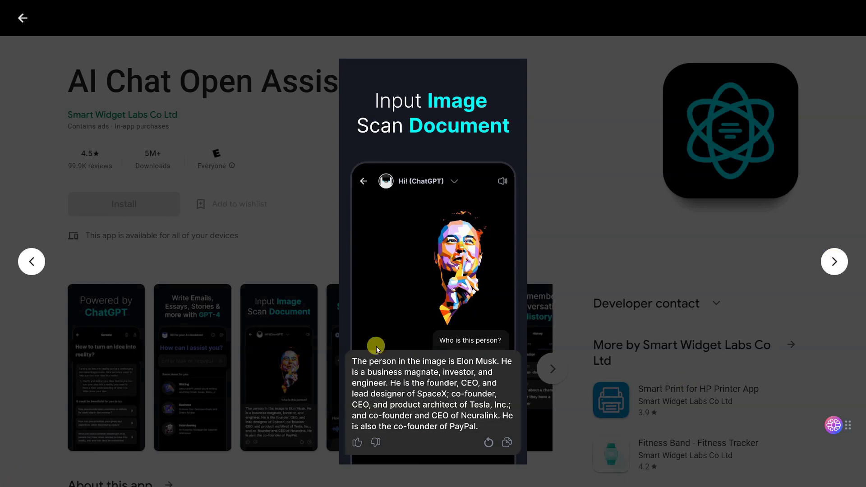
click(834, 262)
click(833, 262)
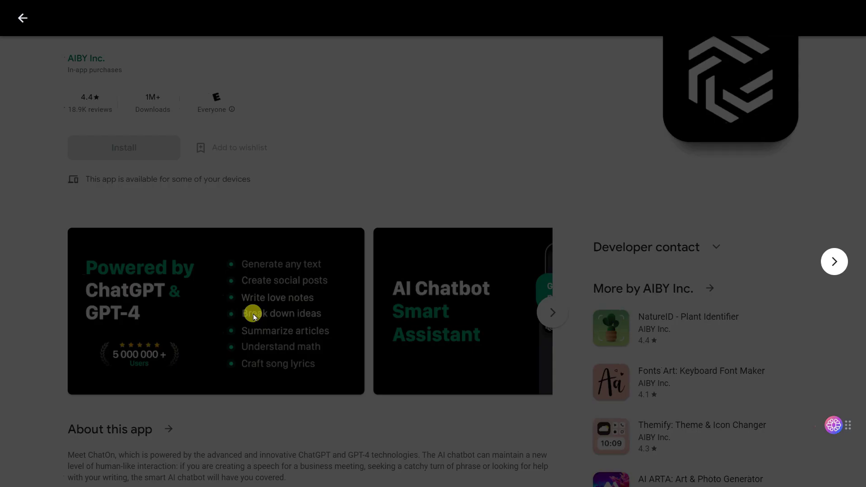
Page through ChatOn's screenshots, from Powered by ChatGPT to AI Helper for Any Task.
click(250, 311)
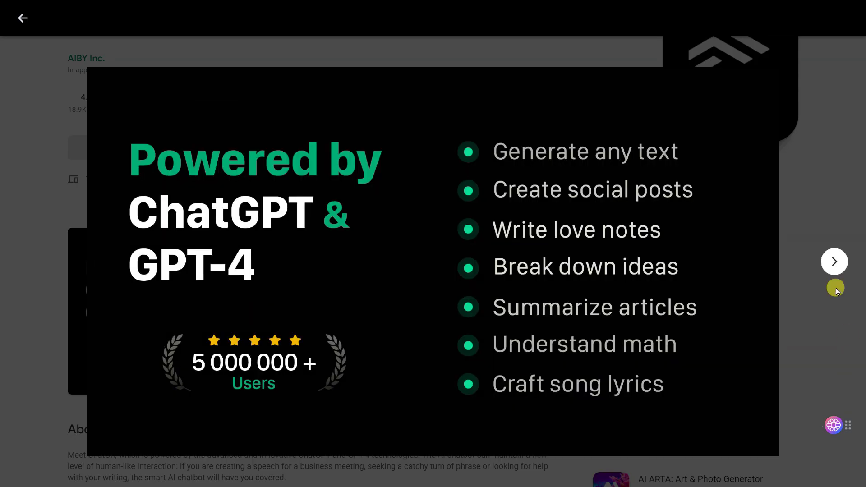
click(833, 265)
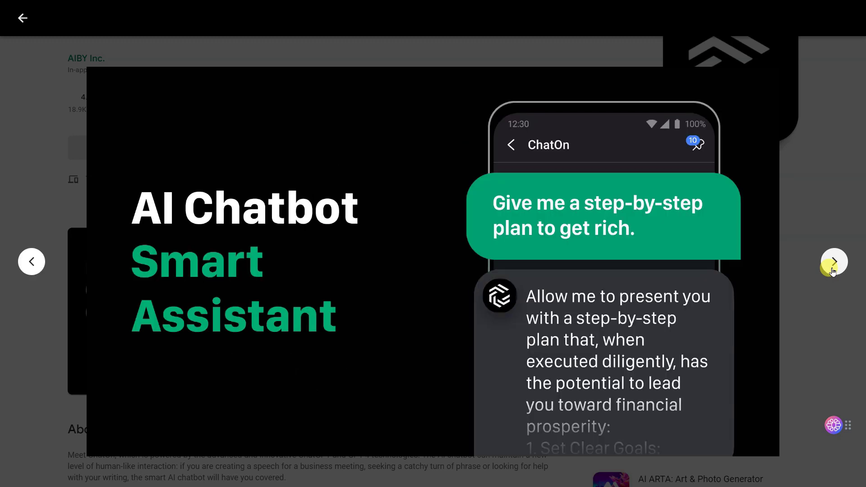
click(832, 265)
click(832, 265)
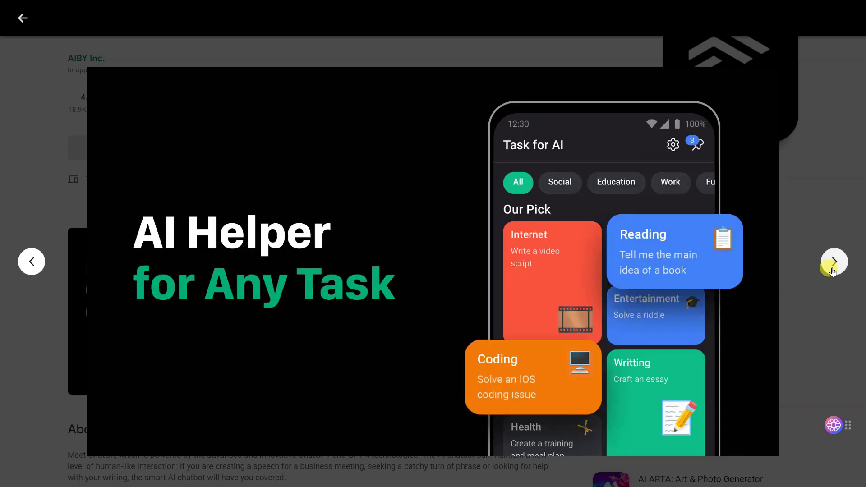
click(832, 265)
click(832, 266)
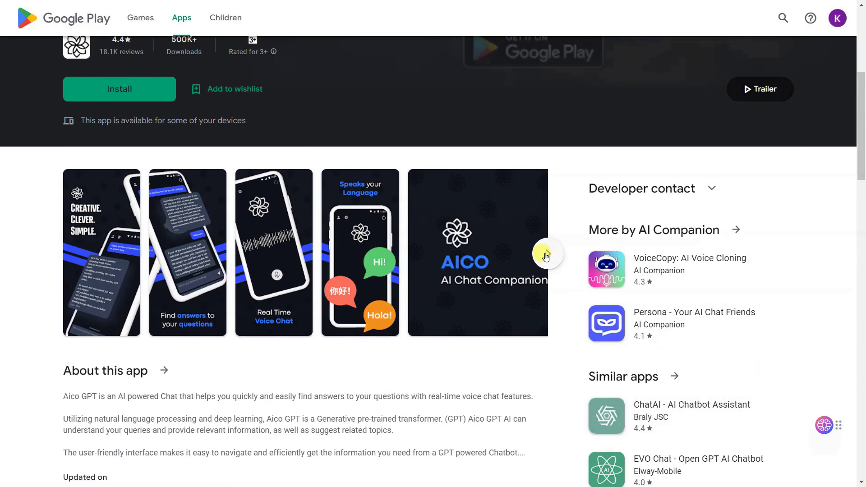
click(545, 256)
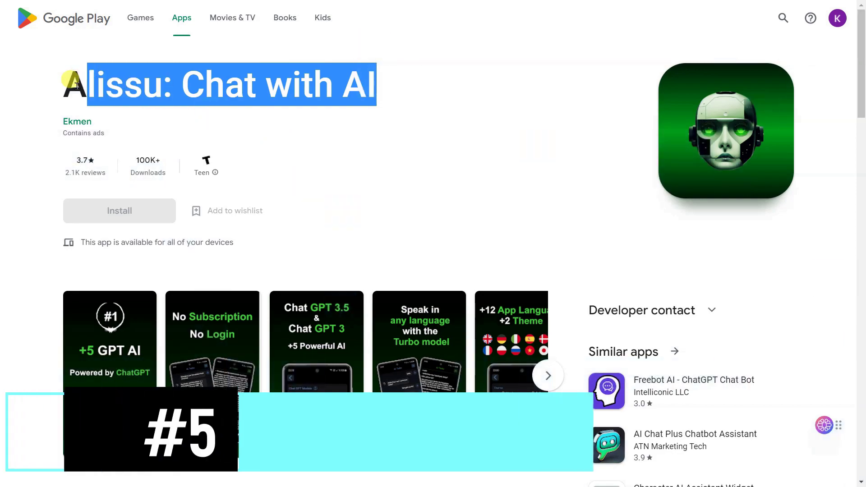
Page through Alissu's screenshots, from '#1 +5 GPT AI' to '+12 App Language +2 Theme'.
click(360, 217)
scroll(360, 233, down, 5)
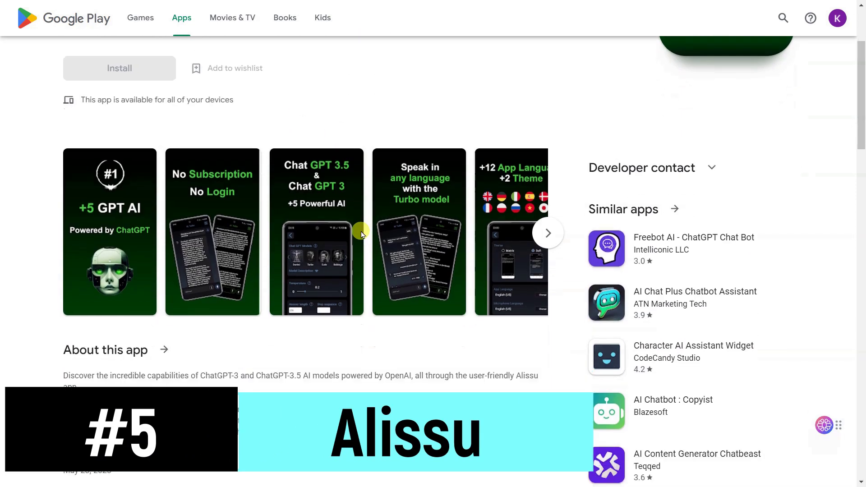
scroll(360, 233, down, 2)
scroll(359, 233, down, 4)
scroll(360, 234, up, 6)
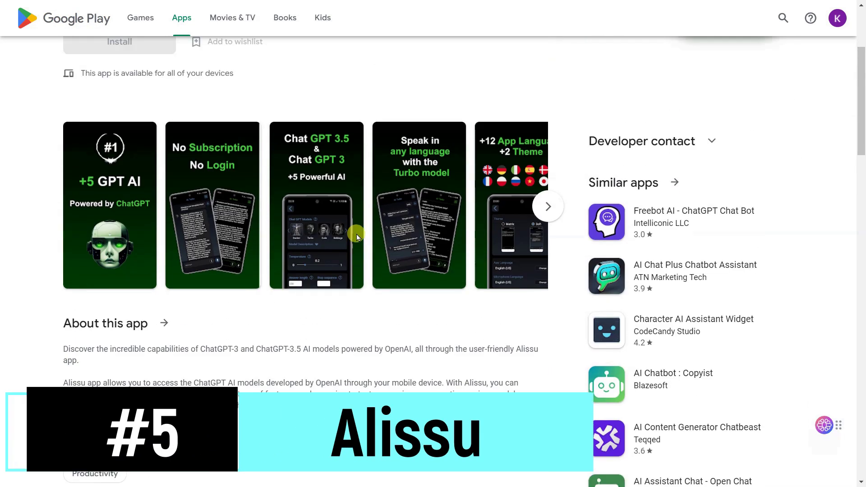
click(136, 211)
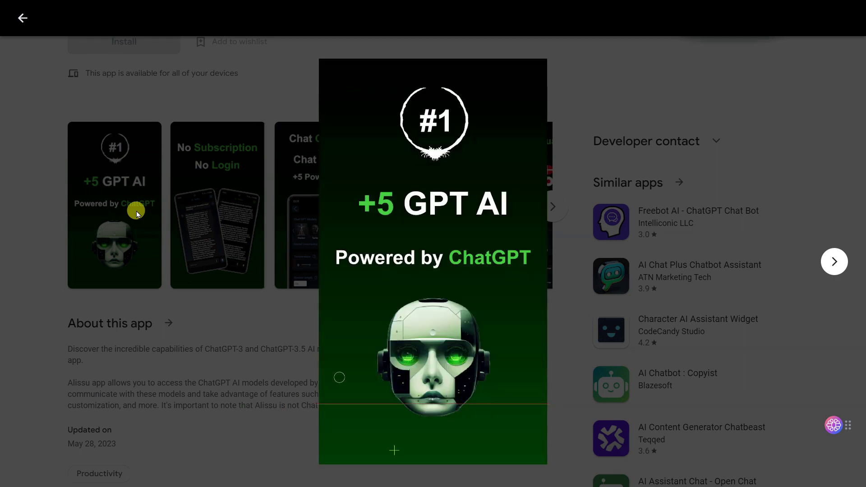
click(835, 262)
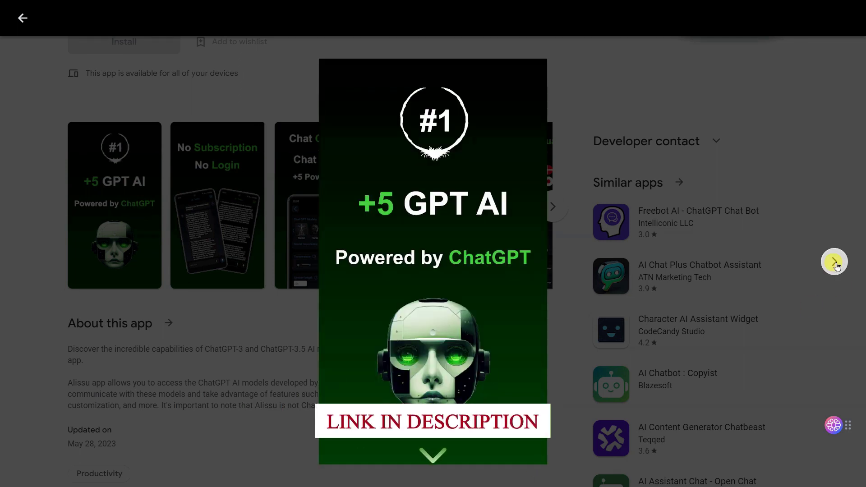
click(835, 262)
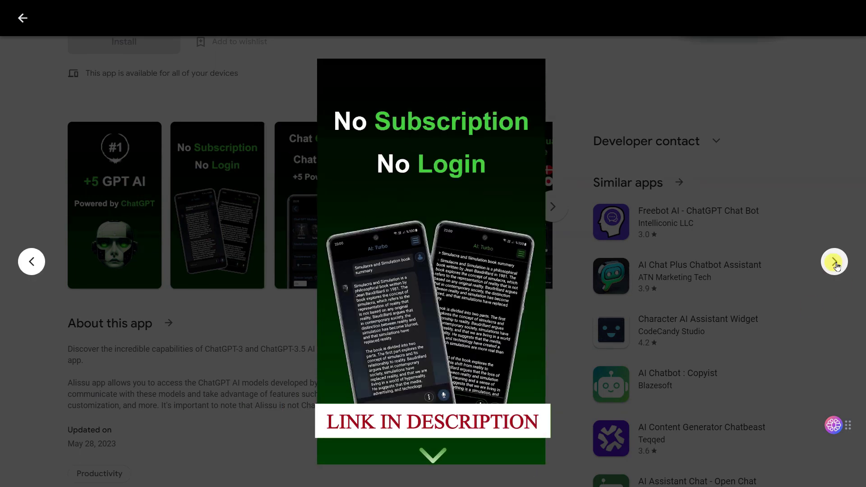
click(835, 262)
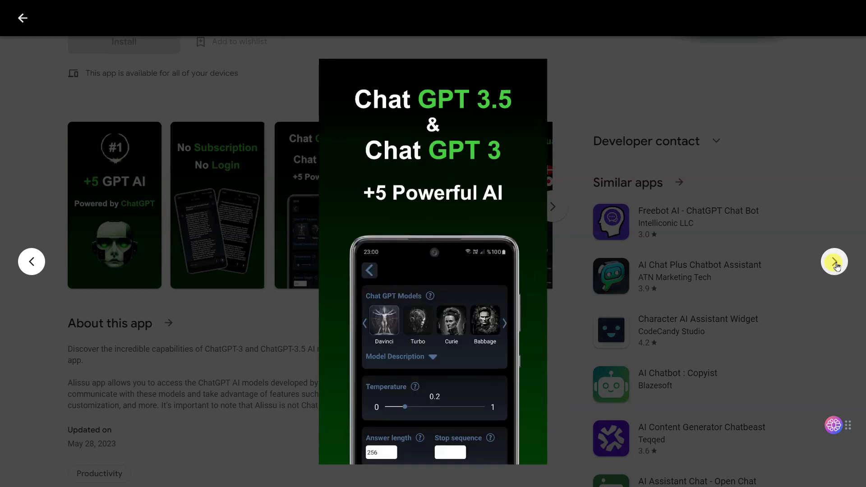
click(835, 262)
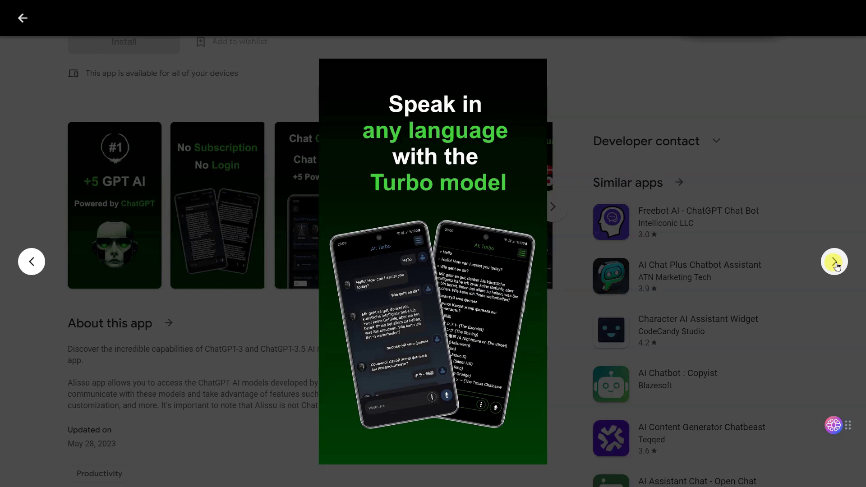
click(835, 263)
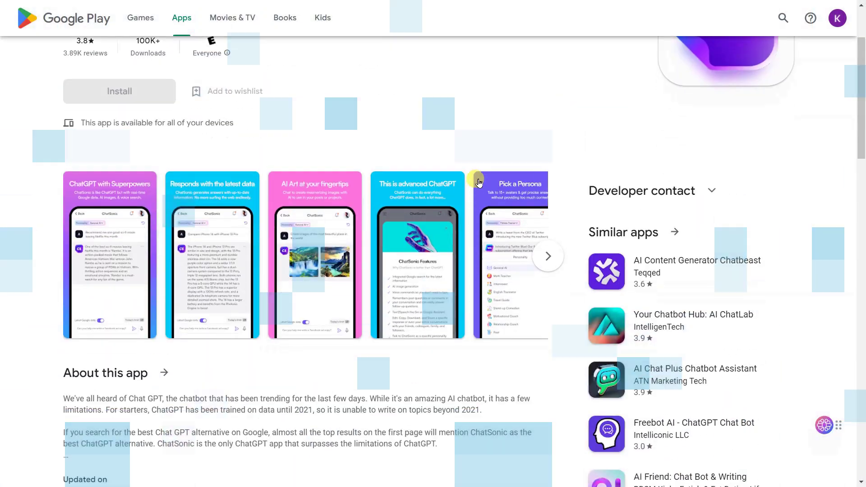
Page through ChatSonic's phone screenshots, from ChatGPT with Superpowers to The possibilities are endless.
click(97, 270)
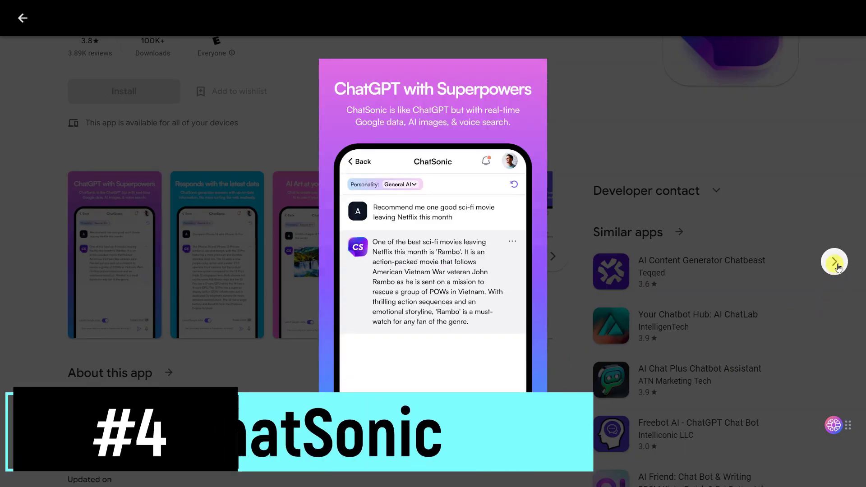
click(836, 264)
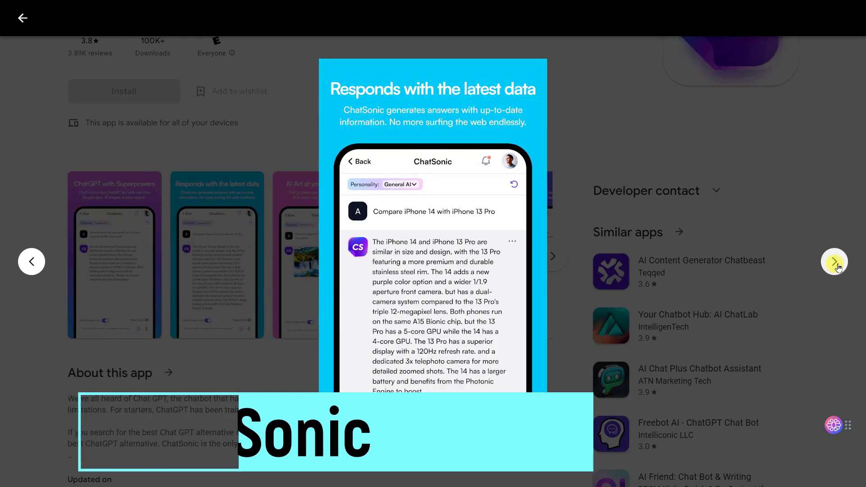
click(837, 265)
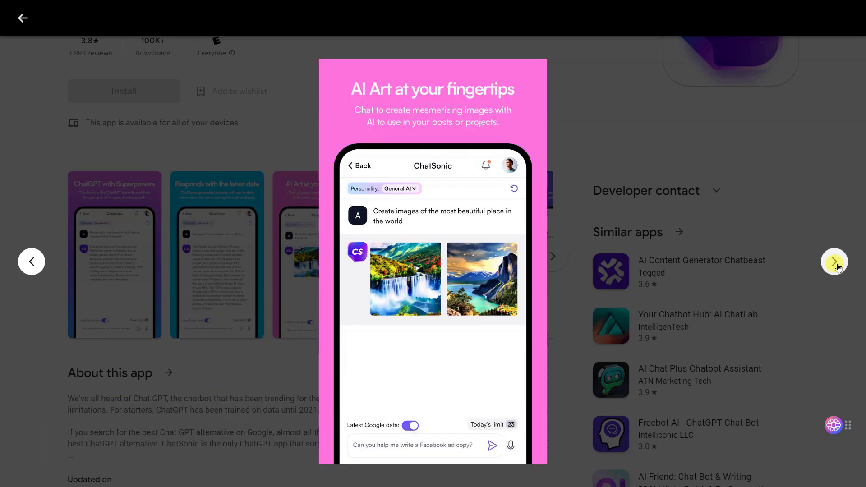
click(838, 265)
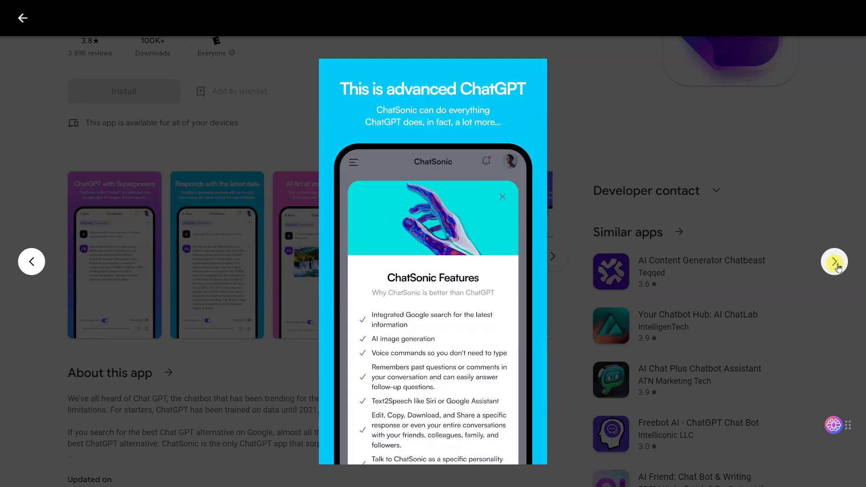
click(837, 265)
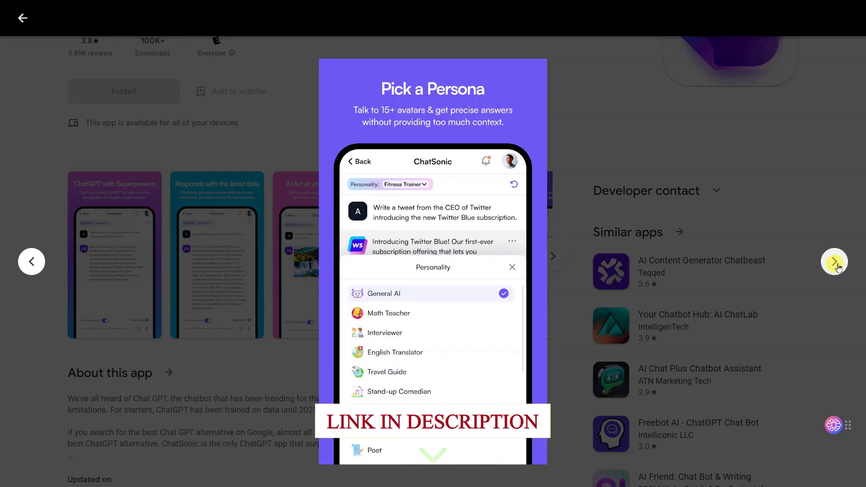
click(837, 265)
click(838, 265)
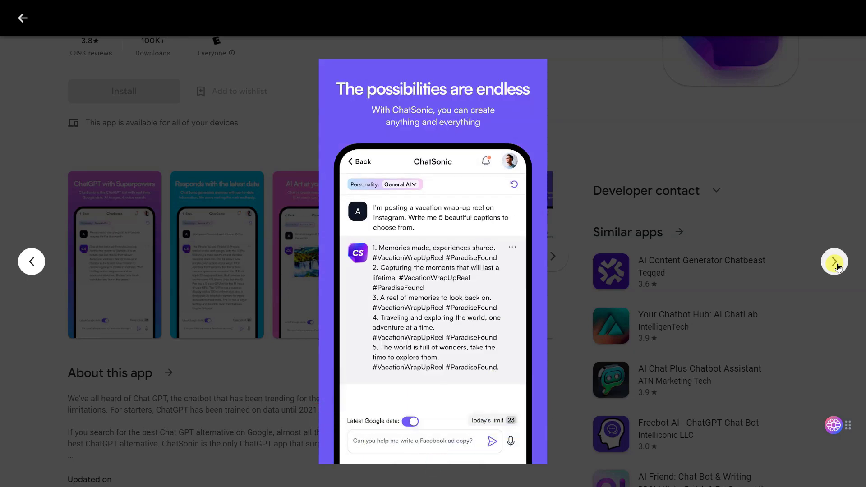
Page through ChatSonic's tablet screenshots, then enlarge Aico's first screenshot.
click(837, 266)
click(837, 266)
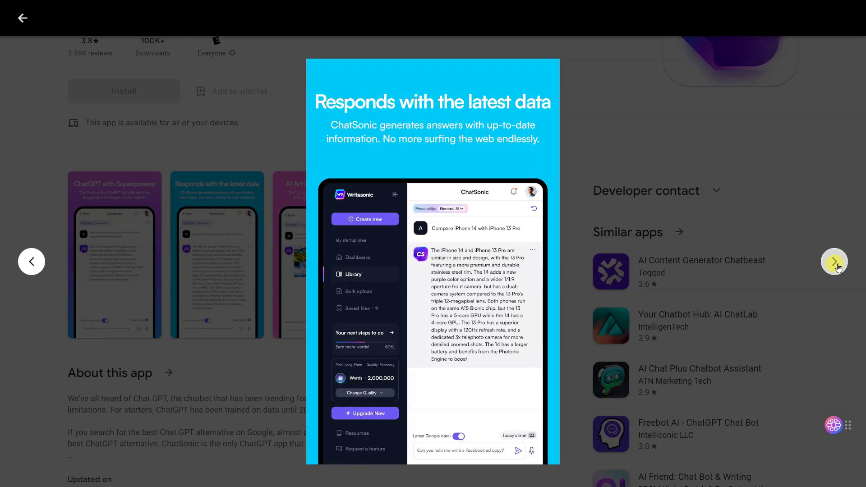
click(837, 265)
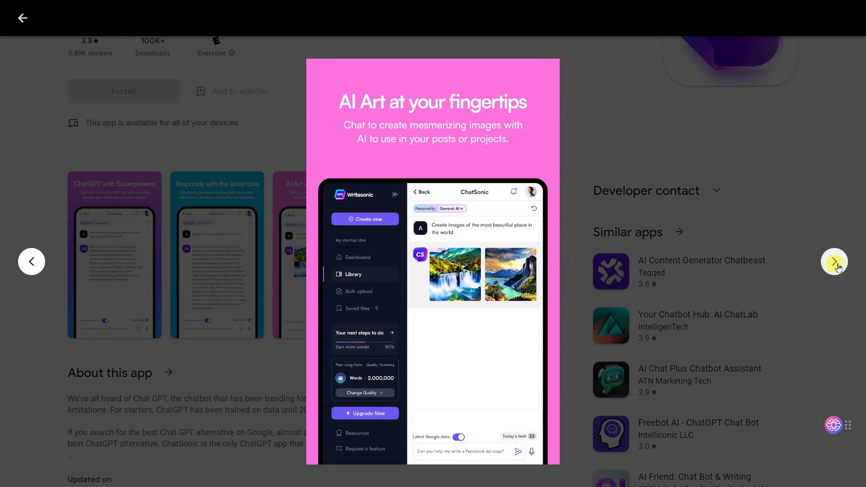
click(838, 265)
click(837, 265)
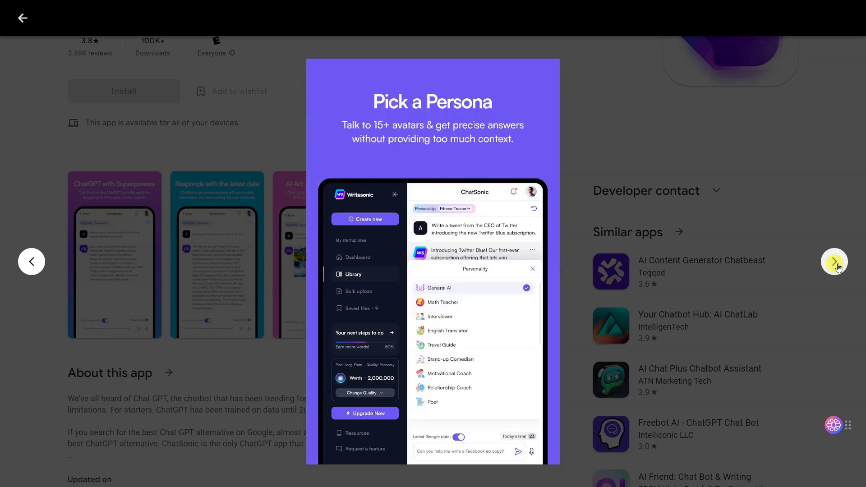
click(837, 266)
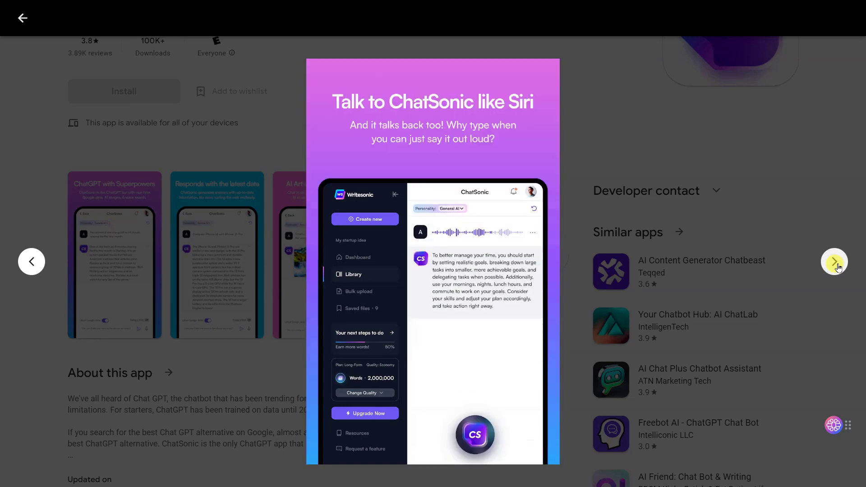
click(837, 266)
click(838, 265)
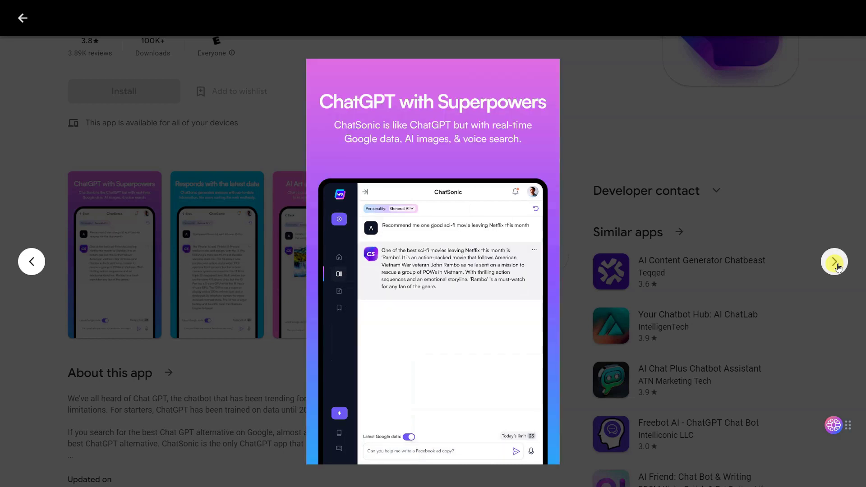
click(838, 266)
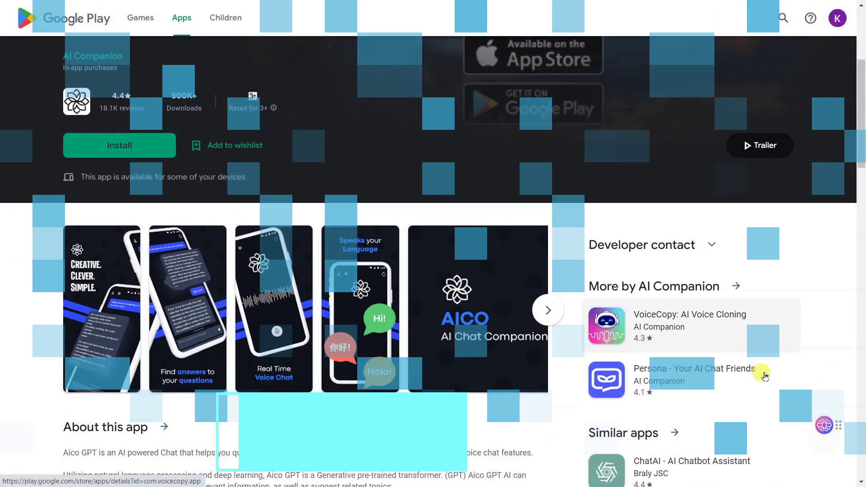
scroll(765, 375, down, 3)
scroll(765, 376, up, 2)
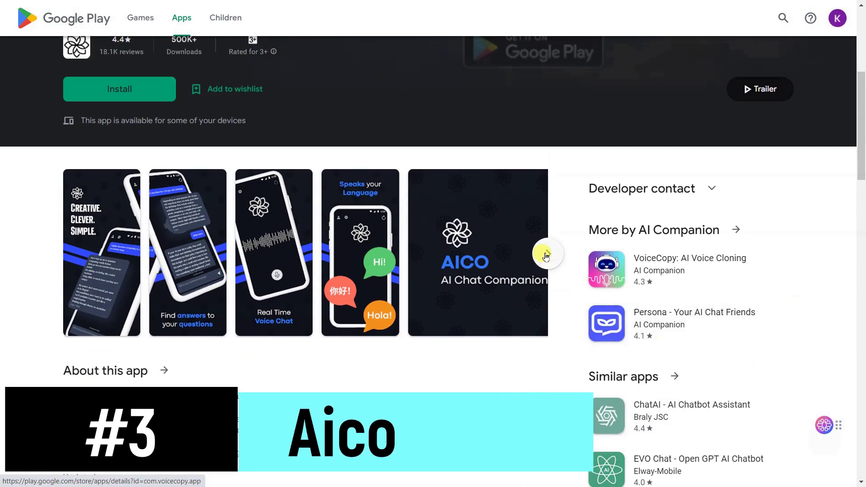
click(83, 244)
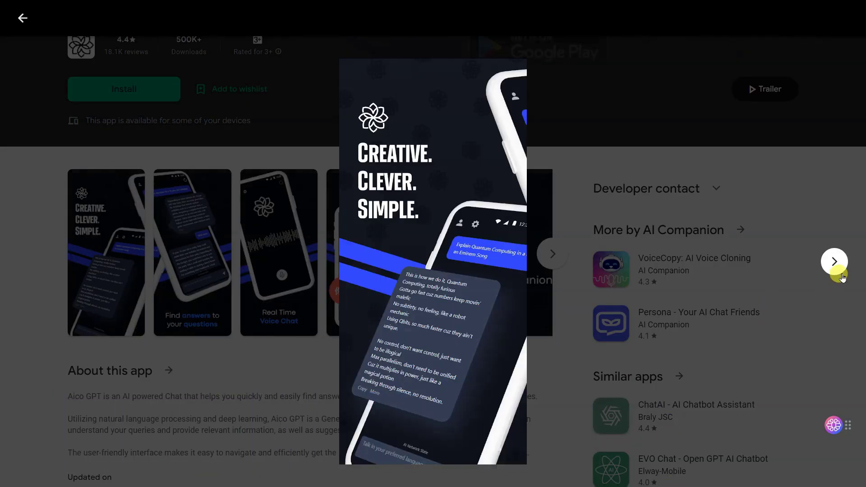
Page through Aico's screenshots, including Speaks your Language and Find answers to your questions.
click(834, 261)
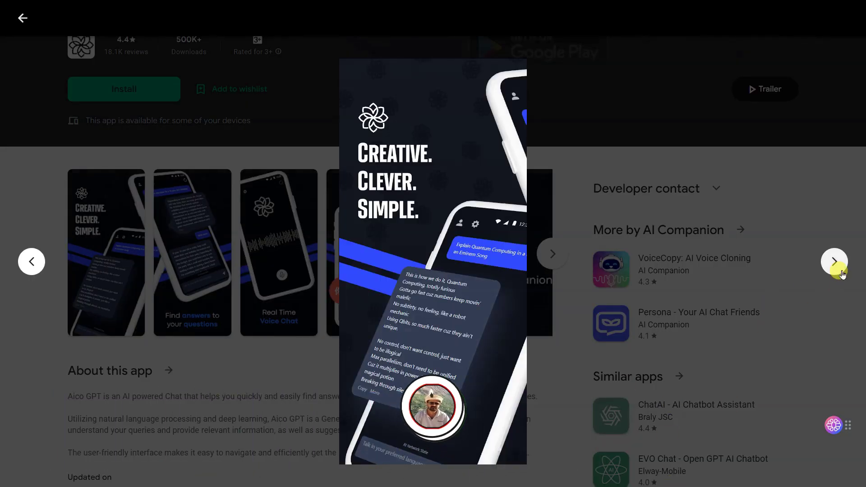
click(834, 261)
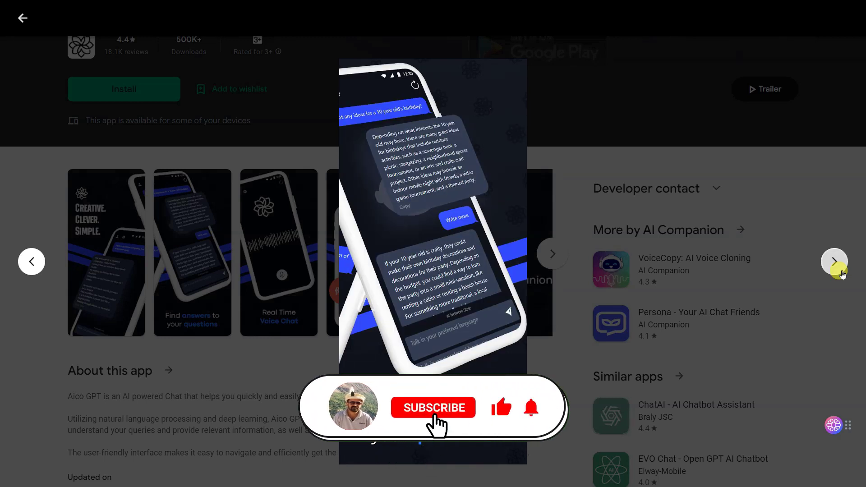
click(834, 261)
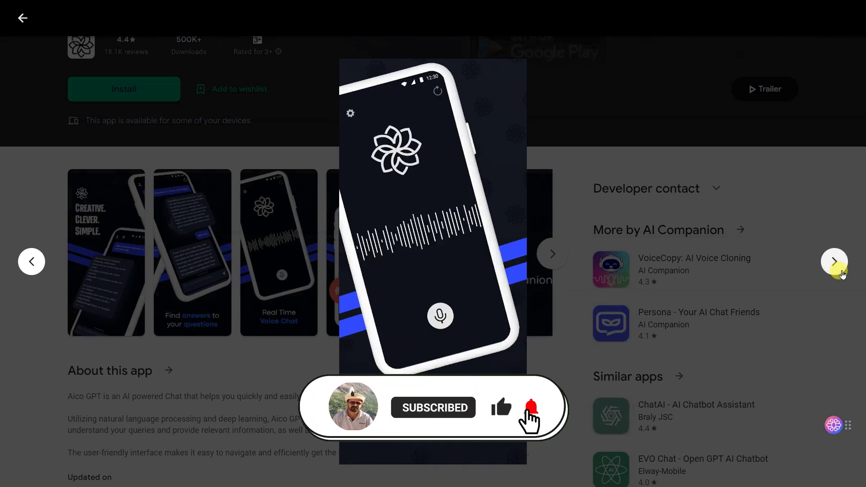
click(834, 261)
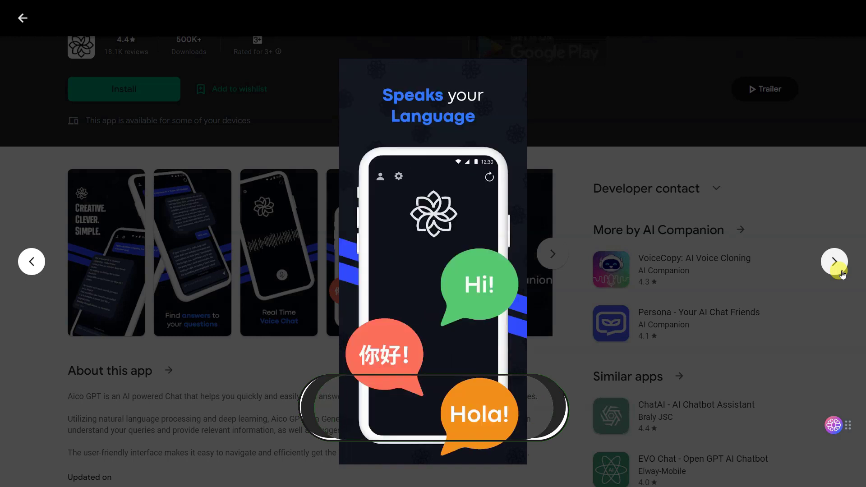
click(841, 272)
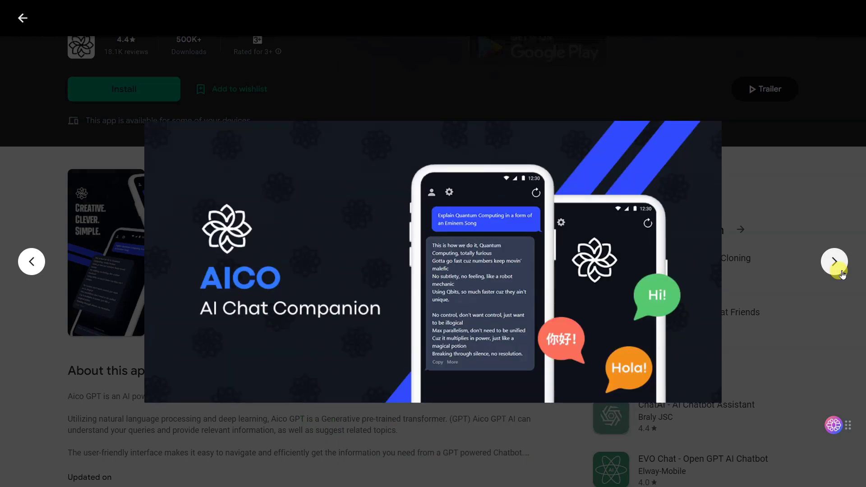
click(842, 271)
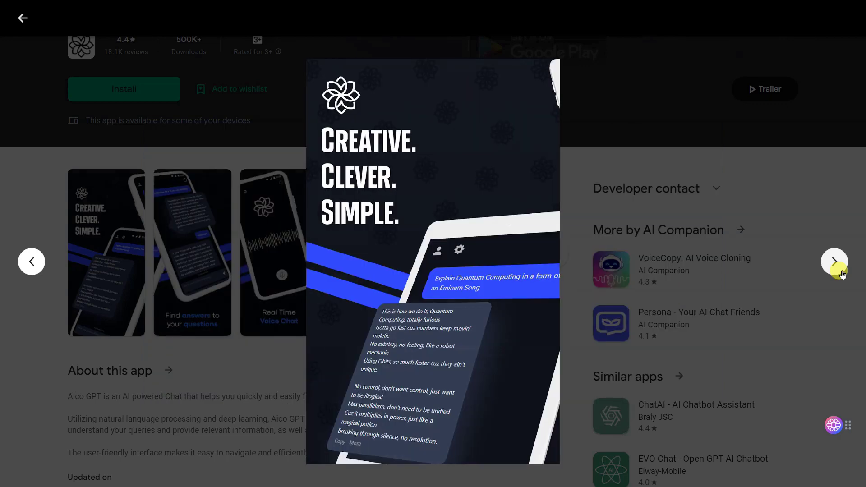
click(841, 271)
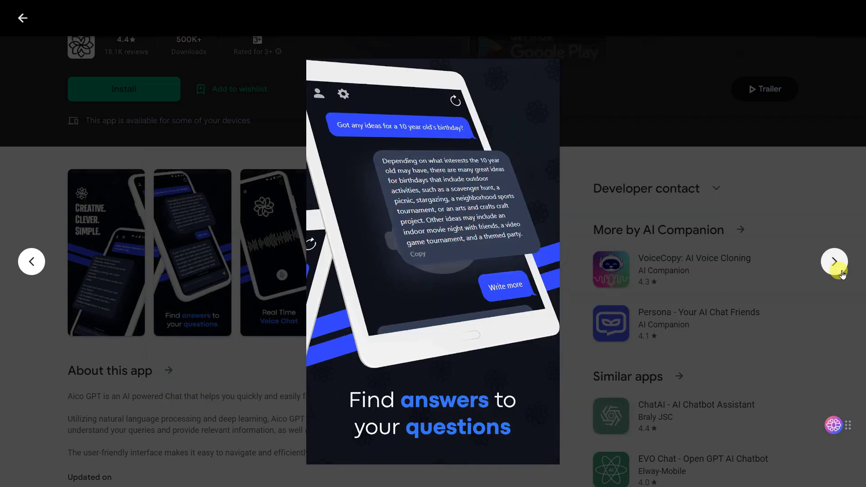
click(841, 271)
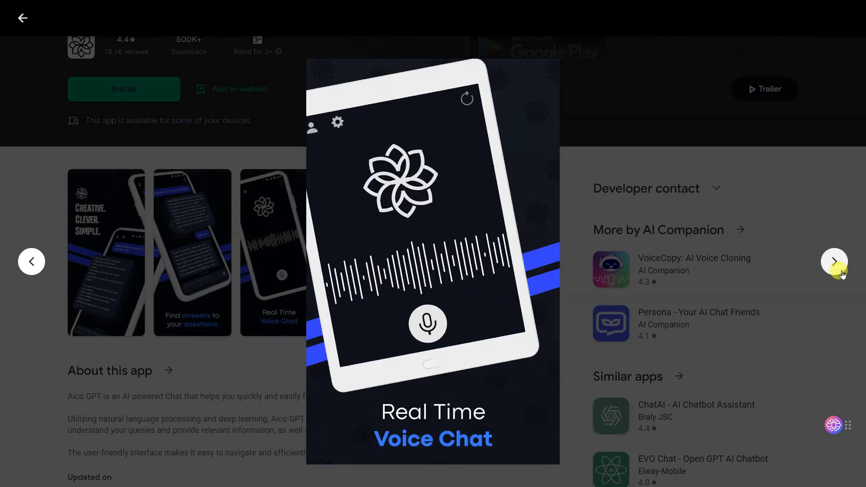
click(841, 271)
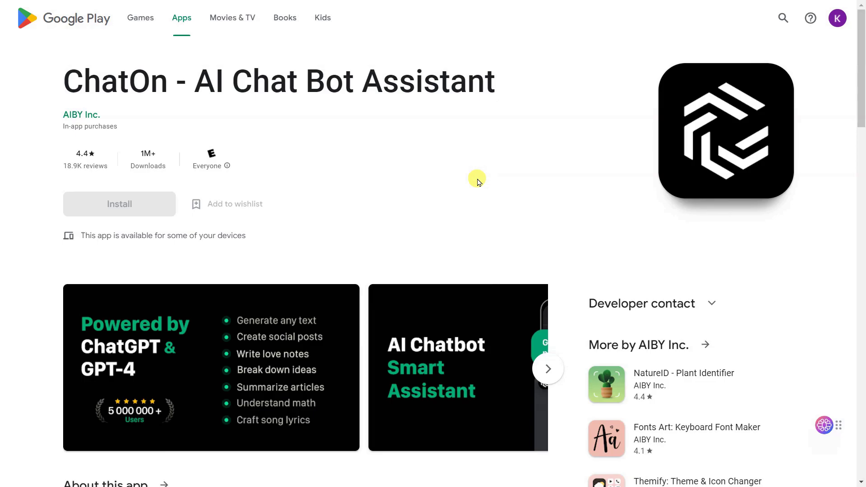
scroll(479, 176, down, 1)
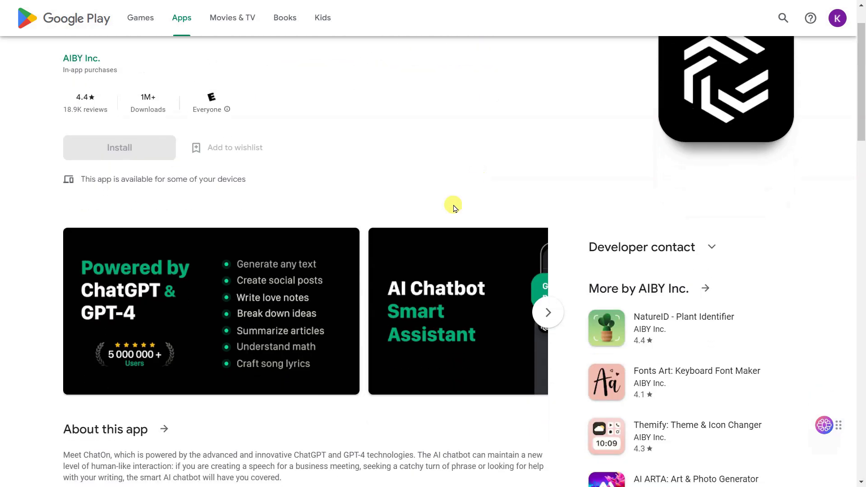
Enlarge ChatOn's first gallery screenshot, Powered by ChatGPT & GPT-4.
click(252, 314)
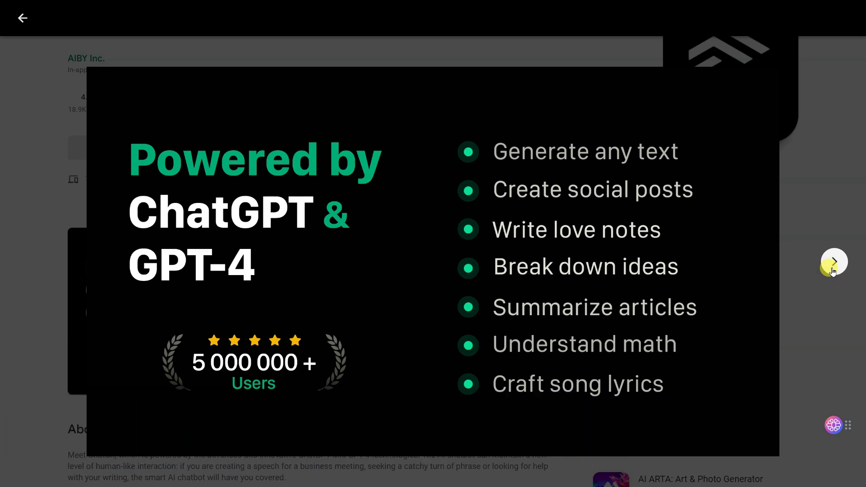
Page through ChatOn's Snap & Solve, AI Helper and Multi-Purpose AI Camera screenshots.
click(832, 263)
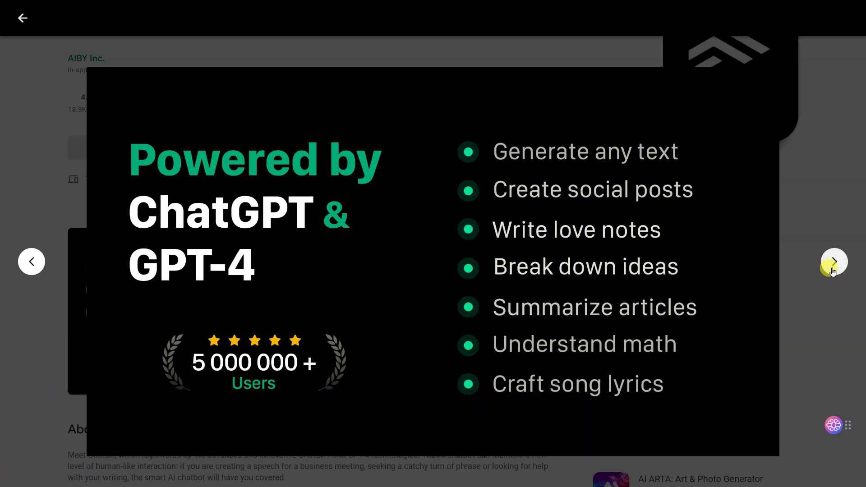
click(833, 263)
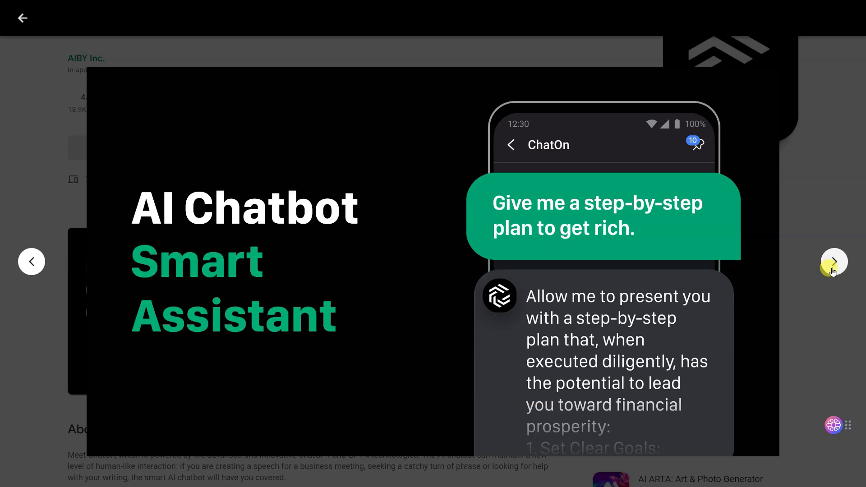
click(834, 263)
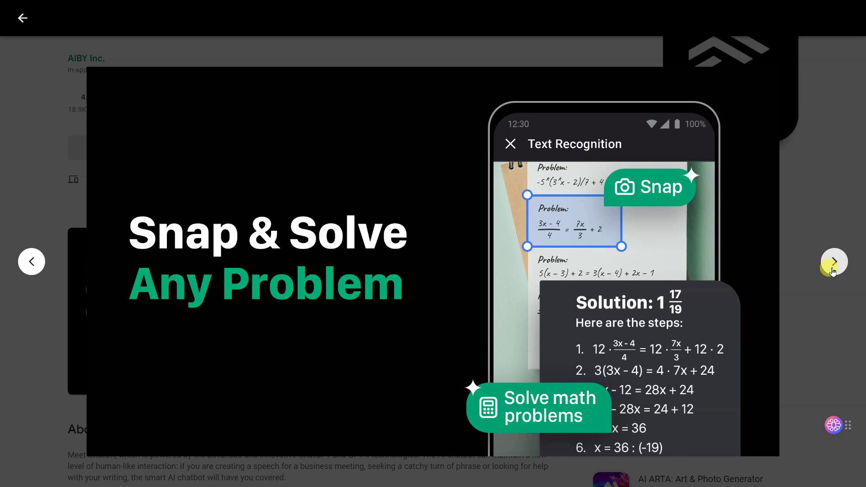
click(832, 268)
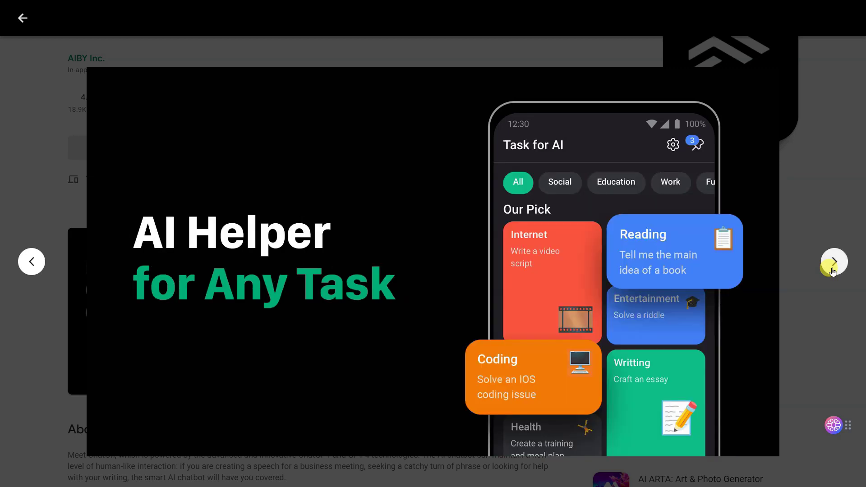
click(832, 268)
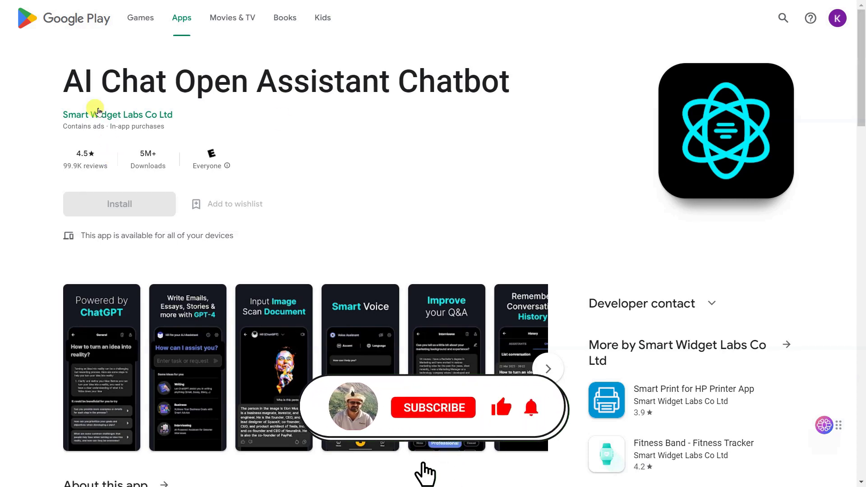
Enlarge AI Chat Open Assistant Chatbot's Powered by ChatGPT screenshot.
drag(61, 81, 514, 81)
click(416, 197)
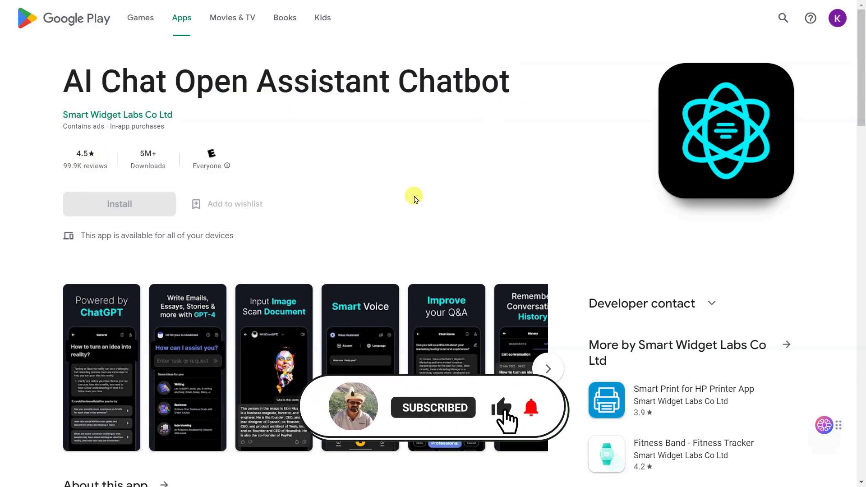
click(88, 389)
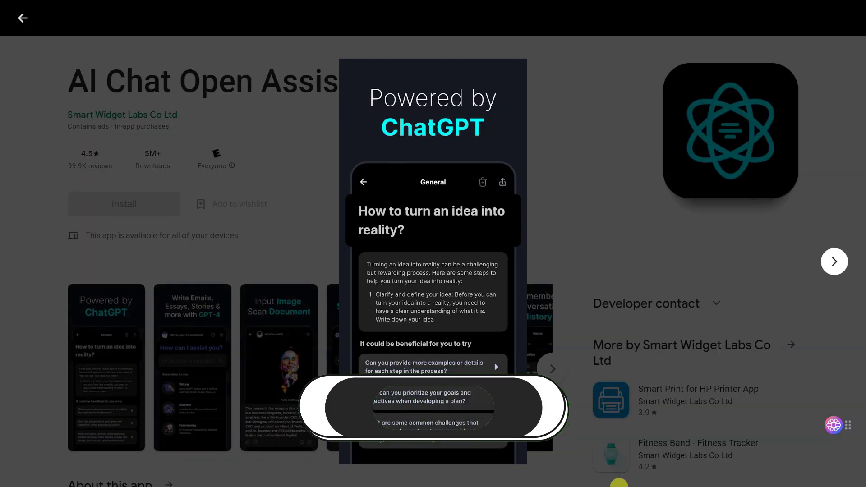
Page through the Write Emails and Input Image Scan Document screenshots to Smart Voice.
click(835, 262)
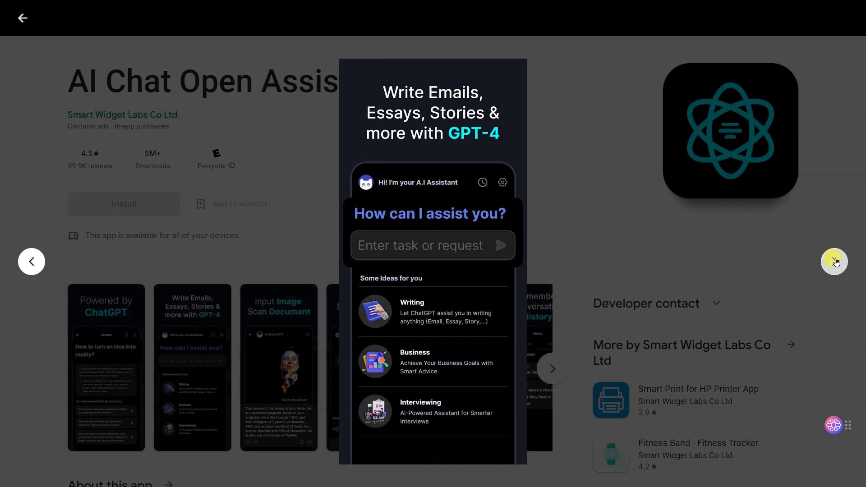
click(836, 262)
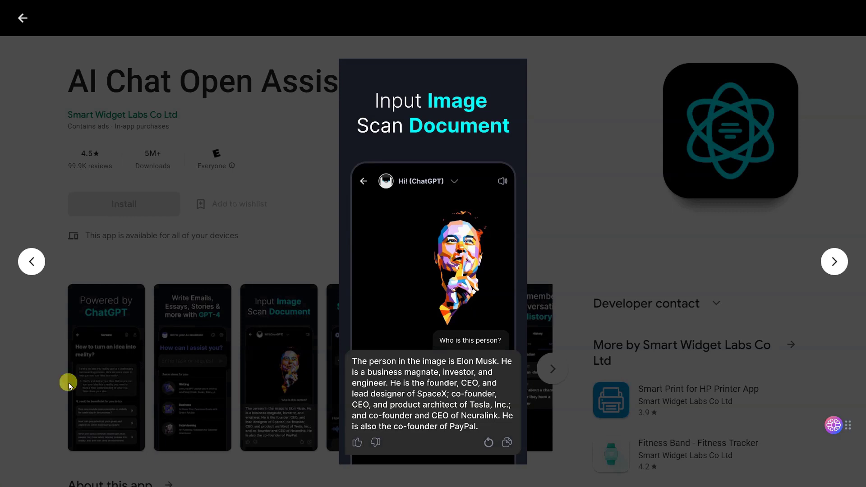
click(832, 264)
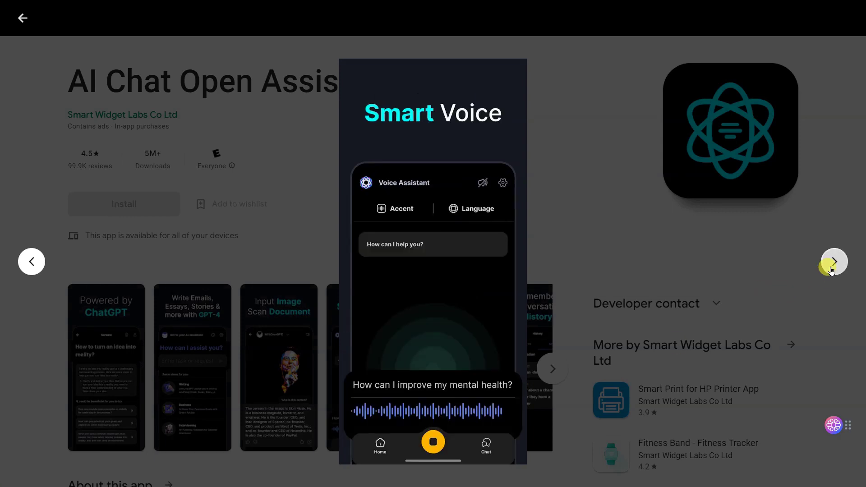